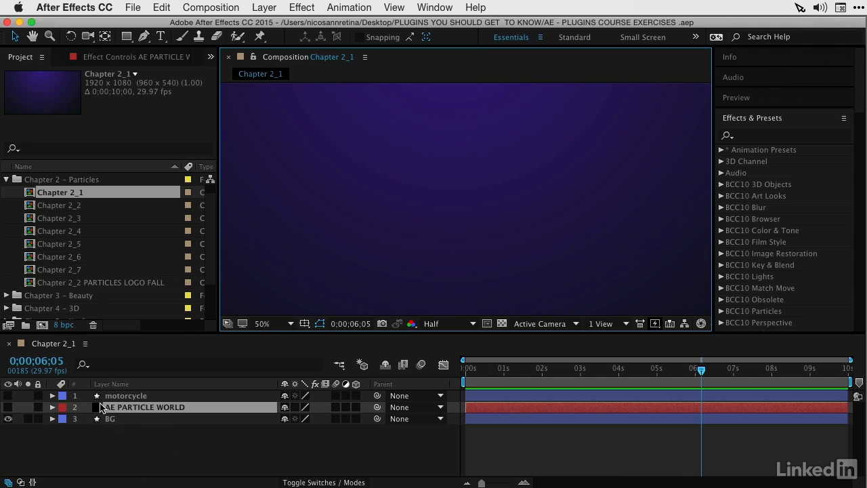
Make the AE PARTICLE WORLD layer visible and apply the CC Particle World simulation effect to it
{"action": "left_click", "coordinate": [11, 406]}
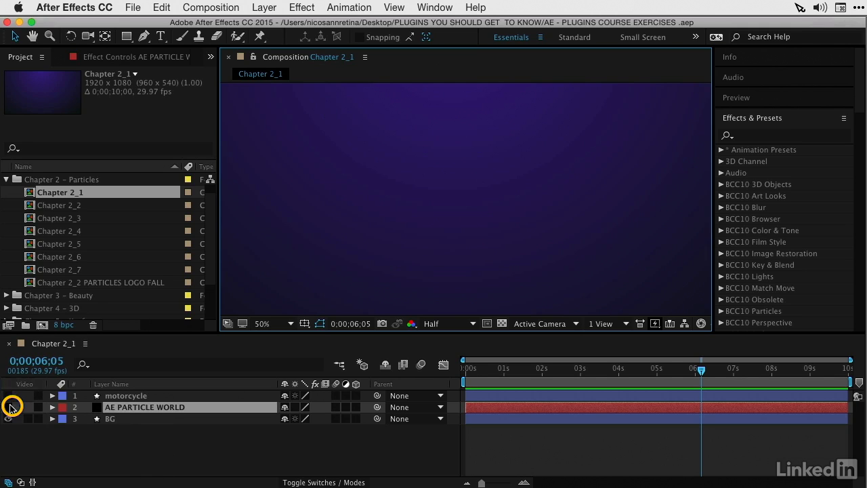
{"action": "left_click", "coordinate": [302, 7]}
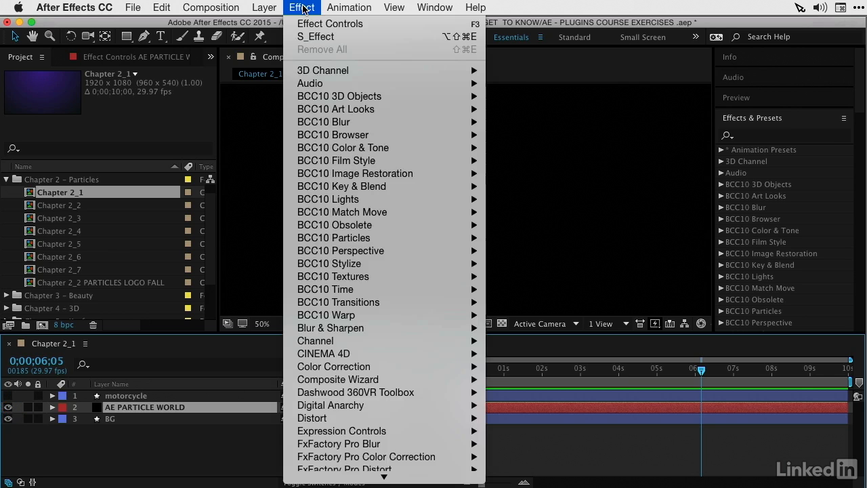
{"action": "scroll", "coordinate": [318, 380], "scroll_direction": "down", "scroll_amount": 15}
{"action": "mouse_move", "coordinate": [320, 379]}
{"action": "mouse_move", "coordinate": [323, 329]}
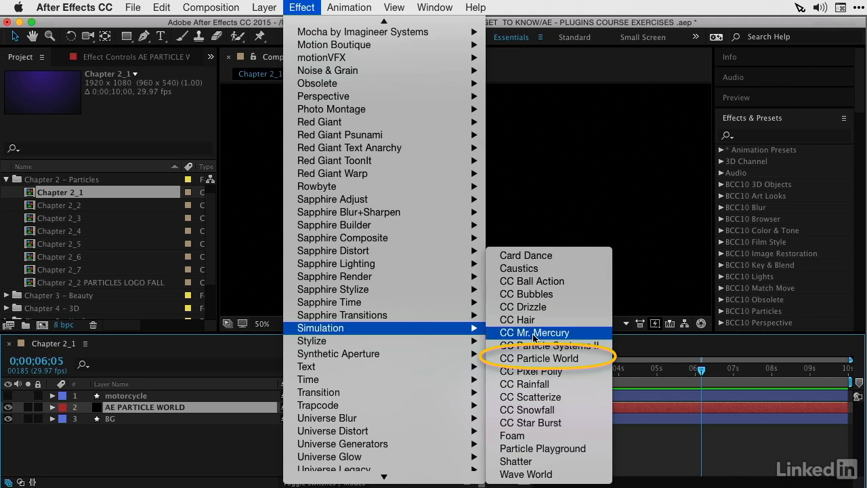
{"action": "left_click", "coordinate": [523, 358]}
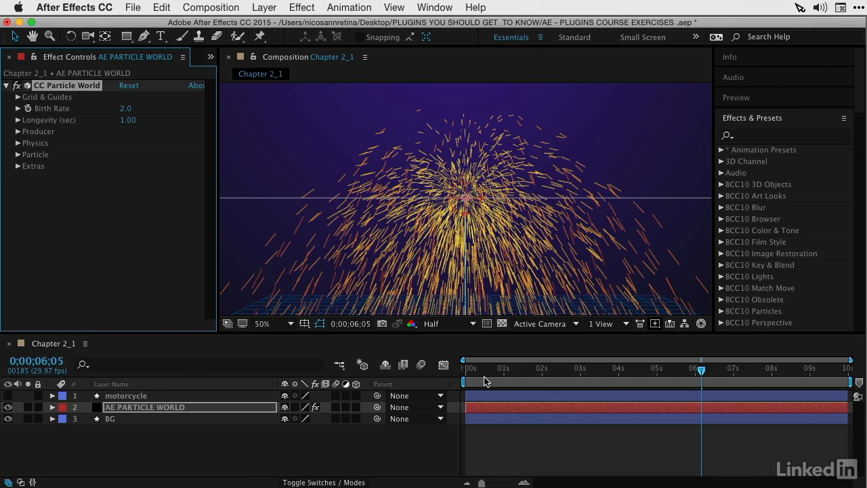
Preview the default particle animation from the first frame and fit the whole composition in the viewer
{"action": "left_click_drag", "start_coordinate": [484, 382], "coordinate": [459, 381]}
{"action": "key", "text": "space"}
{"action": "key", "text": "space"}
{"action": "left_click", "coordinate": [421, 252]}
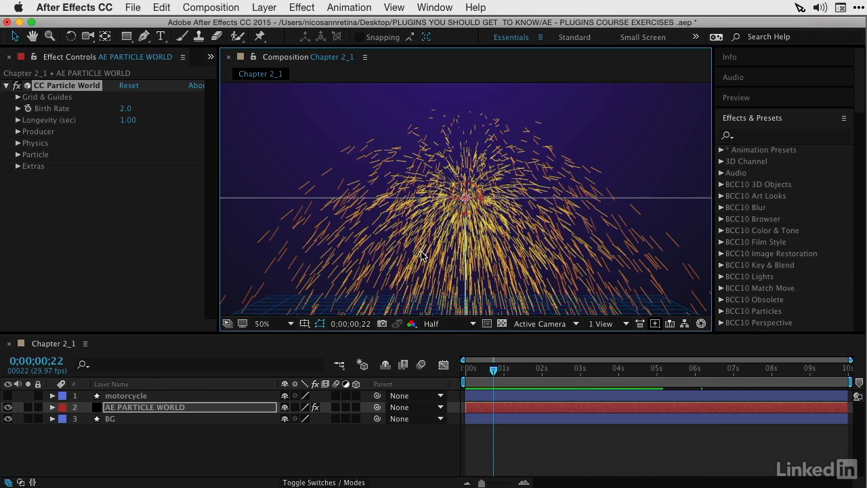
{"action": "key", "text": "shift+slash"}
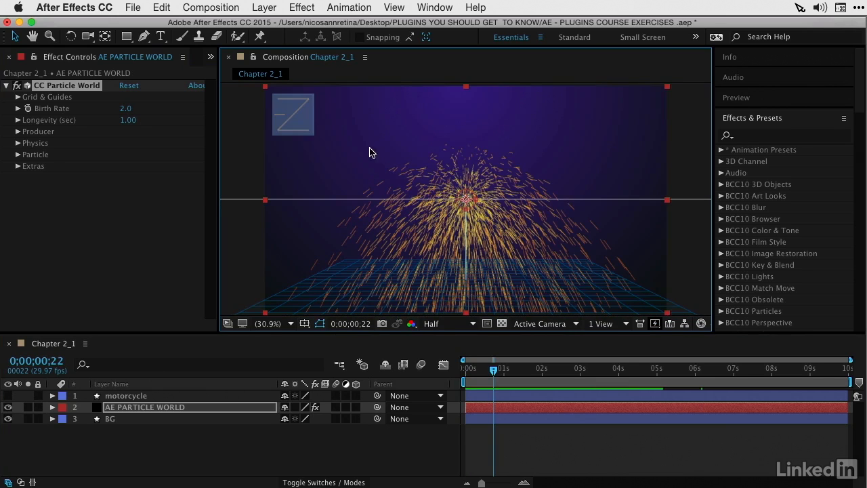
{"action": "left_click_drag", "start_coordinate": [485, 373], "coordinate": [450, 374]}
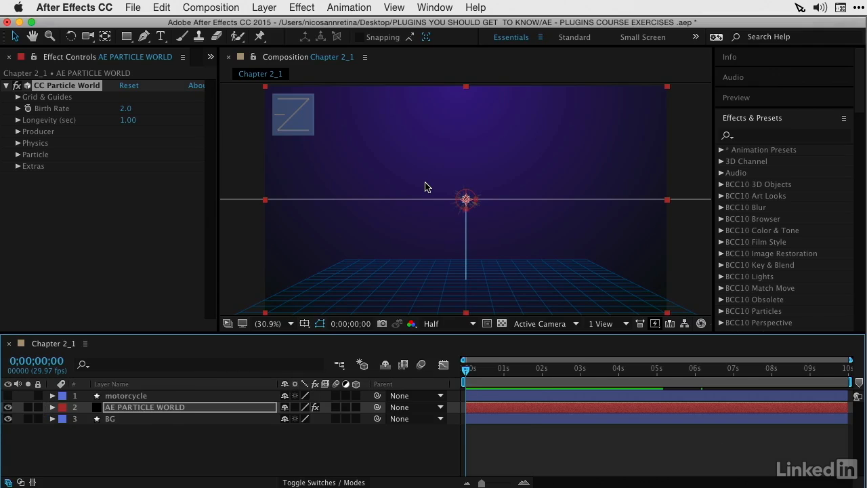
{"action": "key", "text": "space"}
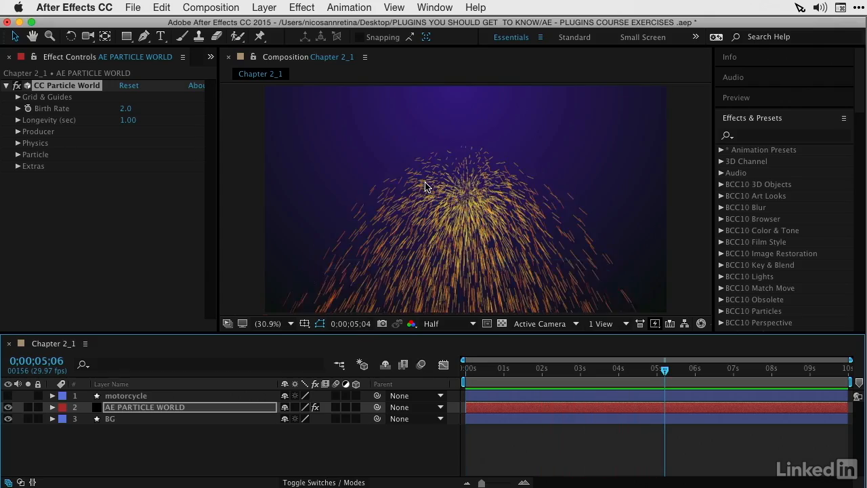
{"action": "key", "text": "space"}
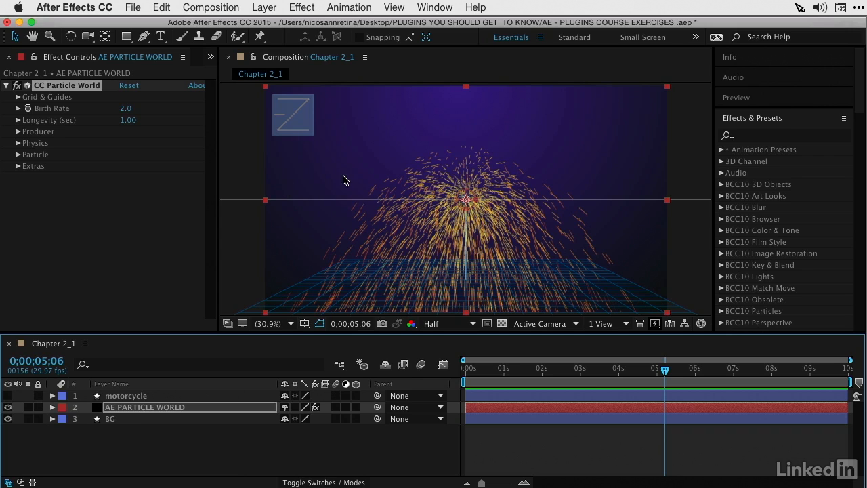
Disable the Grid, Horizon and Axis Box guides of CC Particle World
{"action": "left_click", "coordinate": [18, 97]}
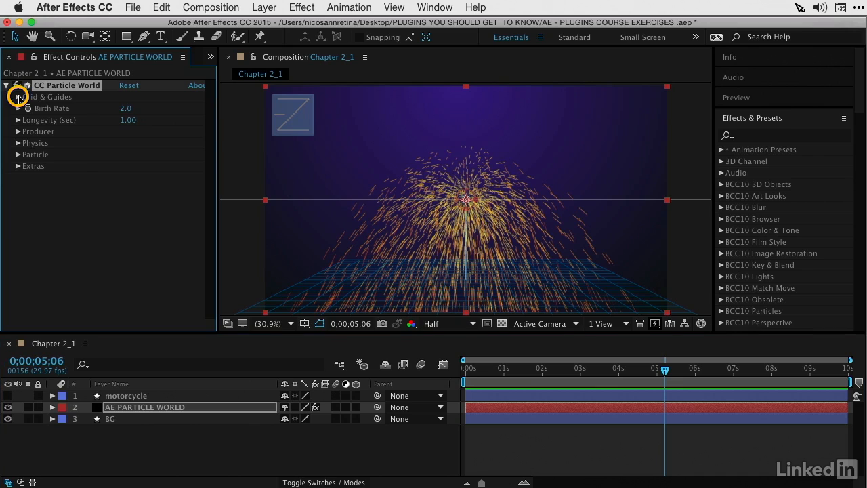
{"action": "left_click_drag", "start_coordinate": [124, 110], "coordinate": [124, 132]}
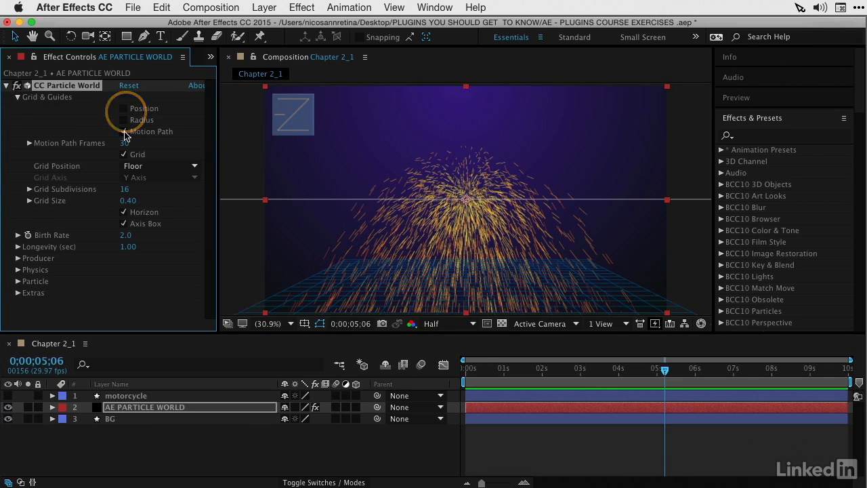
{"action": "left_click", "coordinate": [123, 154]}
{"action": "left_click", "coordinate": [124, 212]}
{"action": "left_click", "coordinate": [124, 224]}
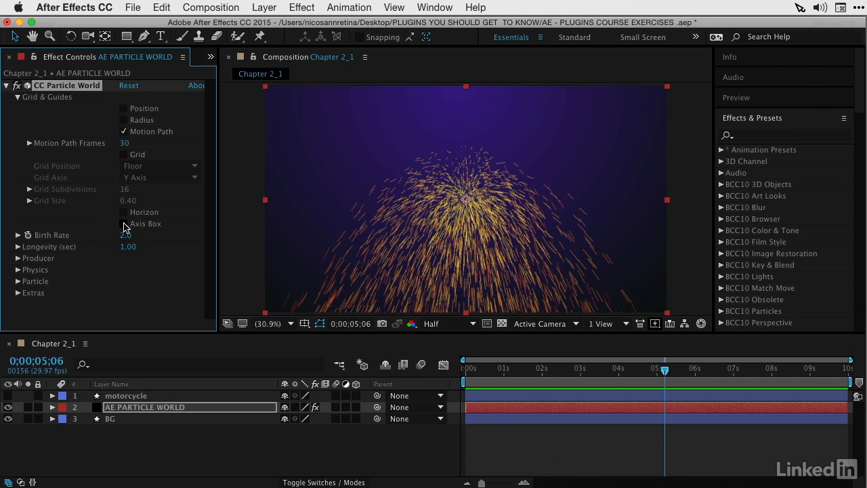
{"action": "left_click", "coordinate": [18, 97]}
Set the Producer's Radius X to 0.465 and Radius Y and Radius Z to 0, and preview from the first frame
{"action": "left_click", "coordinate": [18, 132]}
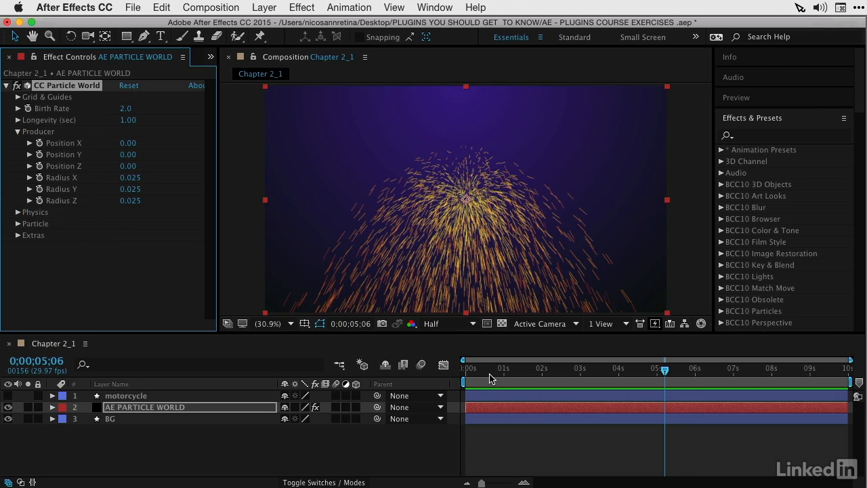
{"action": "left_click_drag", "start_coordinate": [489, 372], "coordinate": [464, 372]}
{"action": "mouse_move", "coordinate": [125, 180]}
{"action": "left_mouse_down"}
{"action": "mouse_move", "coordinate": [161, 177]}
{"action": "mouse_move", "coordinate": [145, 181]}
{"action": "left_mouse_up"}
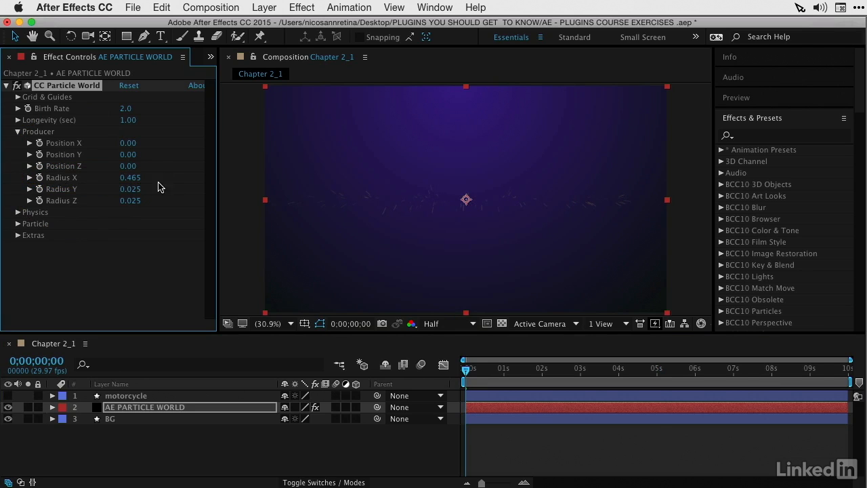
{"action": "left_click", "coordinate": [129, 189]}
{"action": "type", "text": "0"}
{"action": "left_click", "coordinate": [128, 202]}
{"action": "type", "text": "0"}
{"action": "key", "text": "Return"}
{"action": "key", "text": "space"}
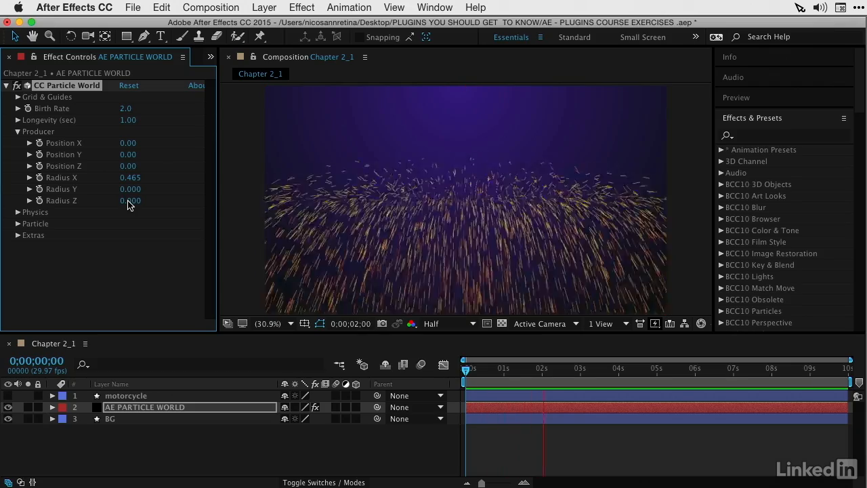
{"action": "key", "text": "space"}
{"action": "mouse_move", "coordinate": [487, 371]}
{"action": "left_mouse_down"}
{"action": "mouse_move", "coordinate": [466, 372]}
{"action": "mouse_move", "coordinate": [492, 373]}
{"action": "mouse_move", "coordinate": [473, 381]}
{"action": "left_mouse_up"}
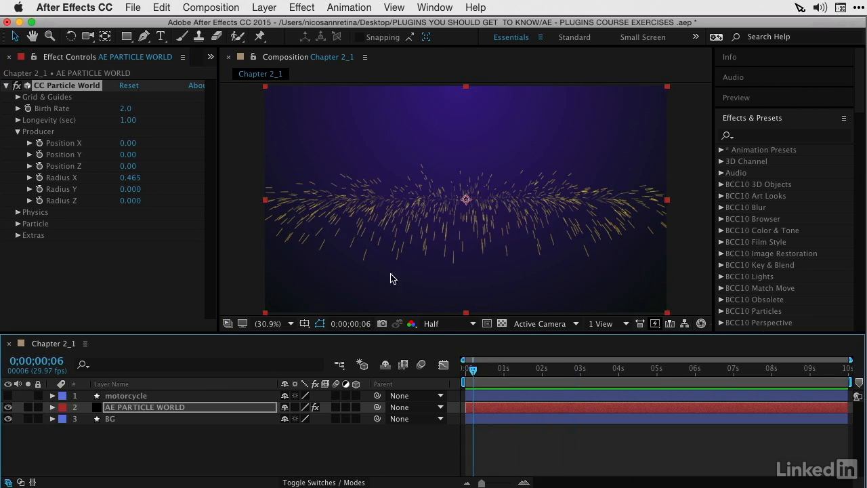
Set the particles' Physics Velocity to 0 and preview the animation
{"action": "left_click", "coordinate": [18, 212]}
{"action": "scroll", "coordinate": [46, 235], "scroll_direction": "down", "scroll_amount": 2}
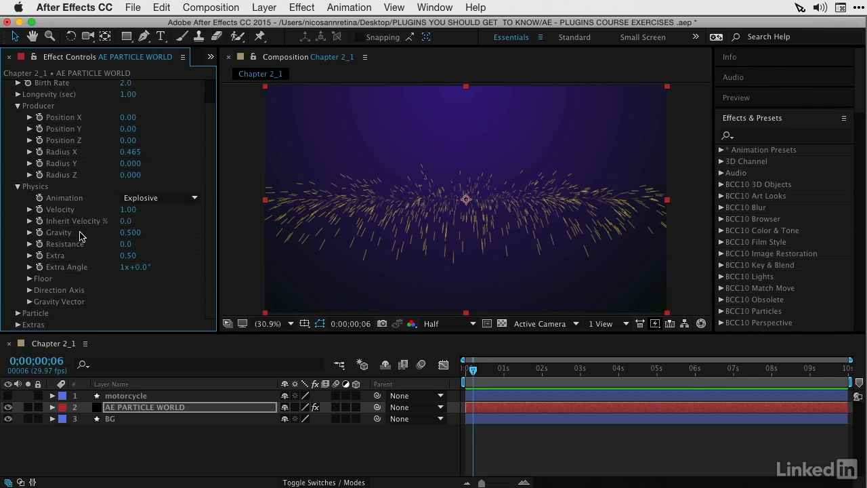
{"action": "left_click", "coordinate": [126, 211]}
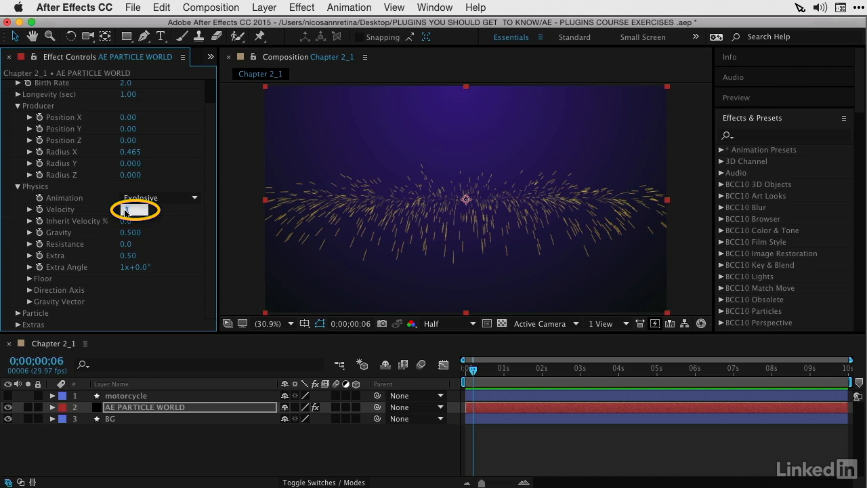
{"action": "type", "text": "0"}
{"action": "key", "text": "Return"}
{"action": "key", "text": "space"}
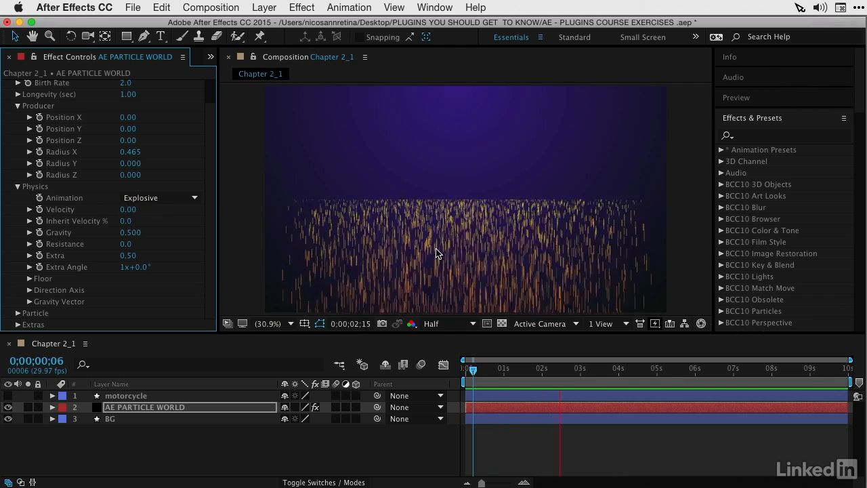
{"action": "key", "text": "space"}
Set the Physics Gravity to 0 and preview the particle animation
{"action": "left_click", "coordinate": [129, 233]}
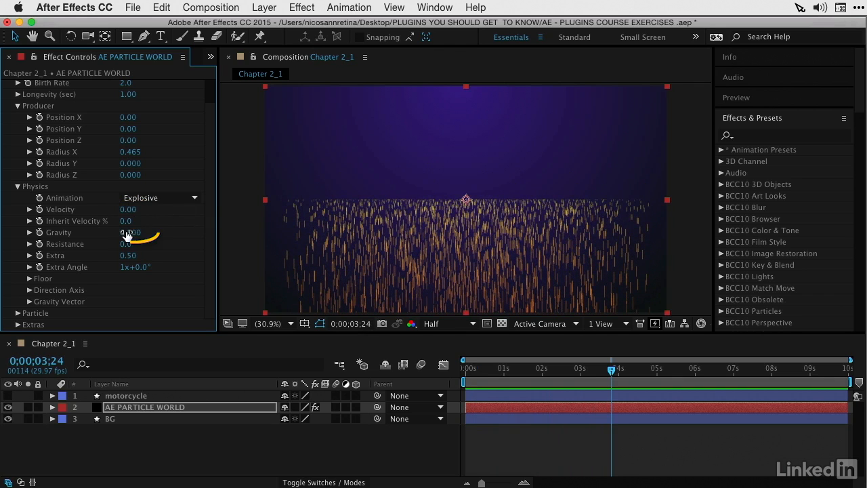
{"action": "type", "text": "0"}
{"action": "key", "text": "Return"}
{"action": "key", "text": "space"}
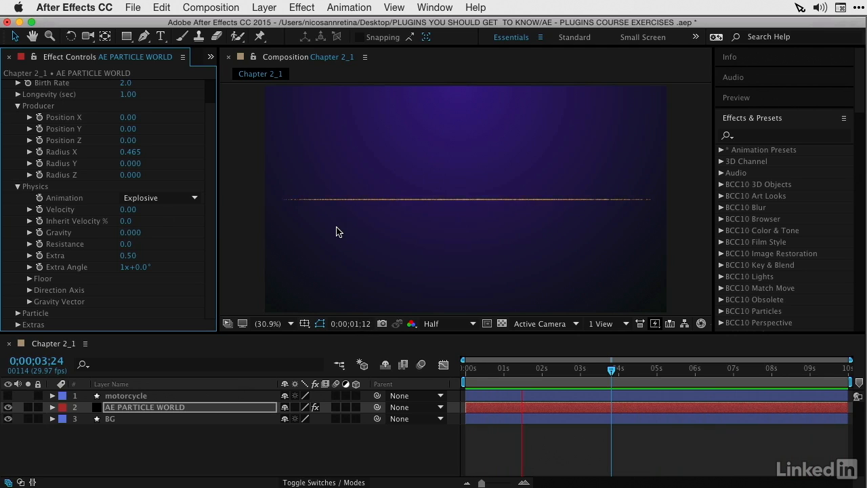
{"action": "key", "text": "space"}
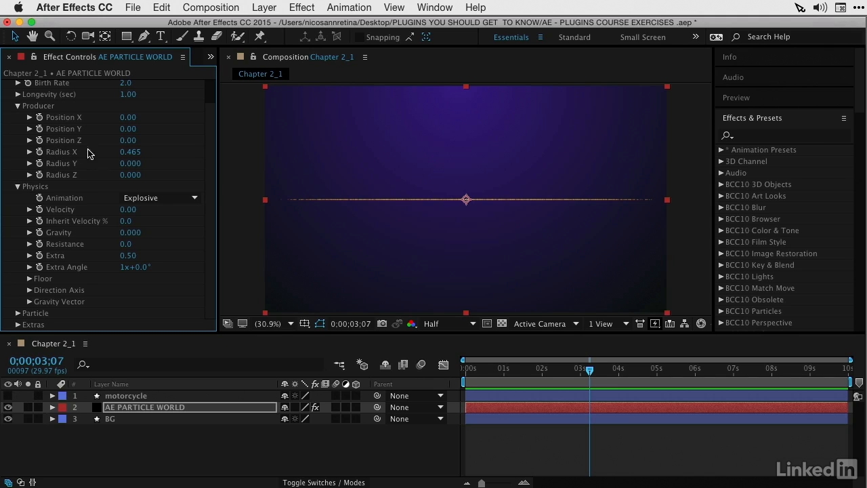
Set the Producer's Radius X to 0 and inspect the emitter without the layer's selection handles at another time
{"action": "left_click", "coordinate": [134, 153]}
{"action": "type", "text": "0"}
{"action": "key", "text": "Return"}
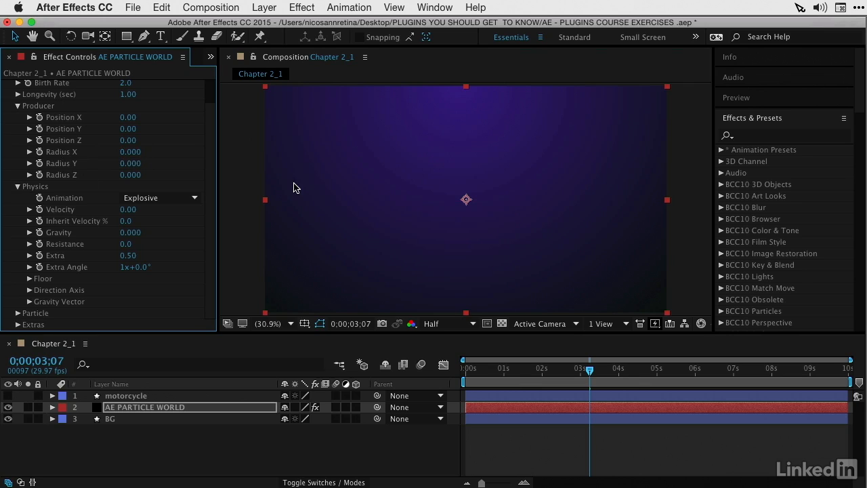
{"action": "left_click", "coordinate": [339, 451]}
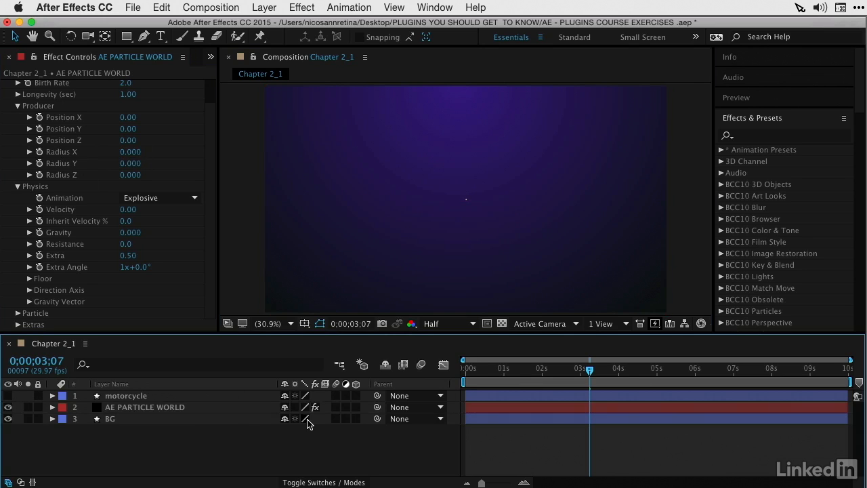
{"action": "left_click", "coordinate": [202, 408]}
{"action": "mouse_move", "coordinate": [524, 371]}
{"action": "left_mouse_down"}
{"action": "mouse_move", "coordinate": [498, 374]}
{"action": "mouse_move", "coordinate": [527, 376]}
{"action": "left_mouse_up"}
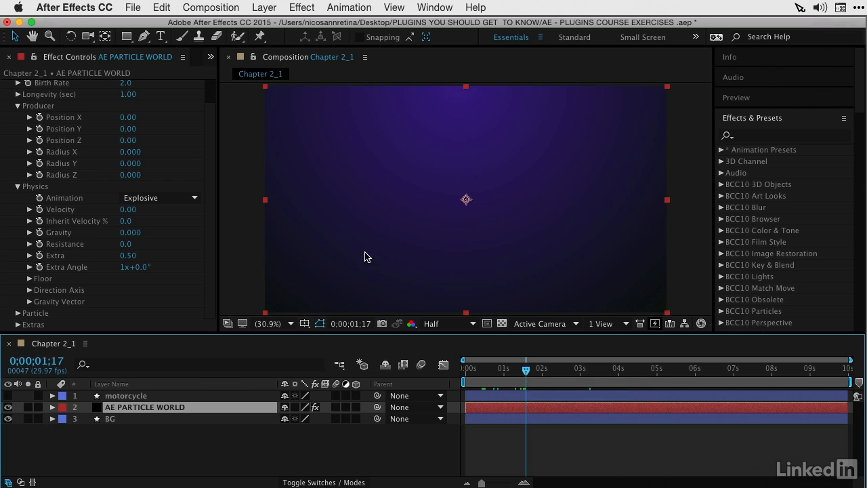
Set the Producer's Radius X to 0.440 and start previewing the particle line
{"action": "scroll", "coordinate": [197, 215], "scroll_direction": "up", "scroll_amount": 2}
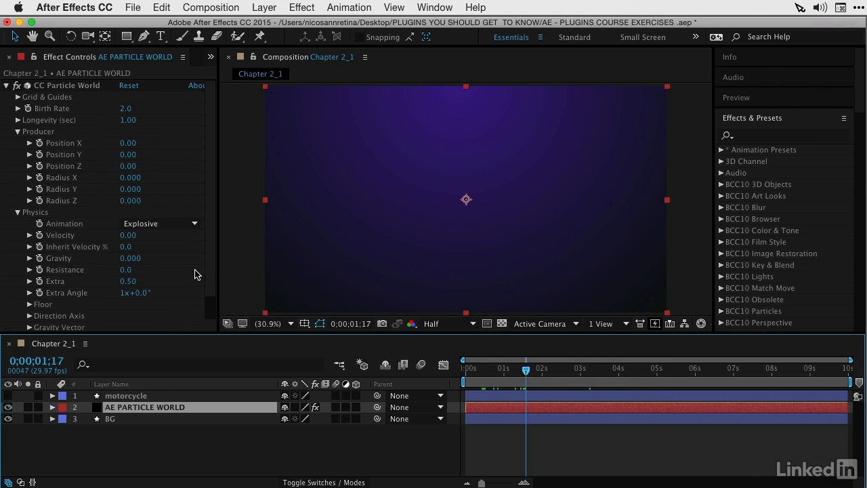
{"action": "scroll", "coordinate": [85, 284], "scroll_direction": "down", "scroll_amount": 2}
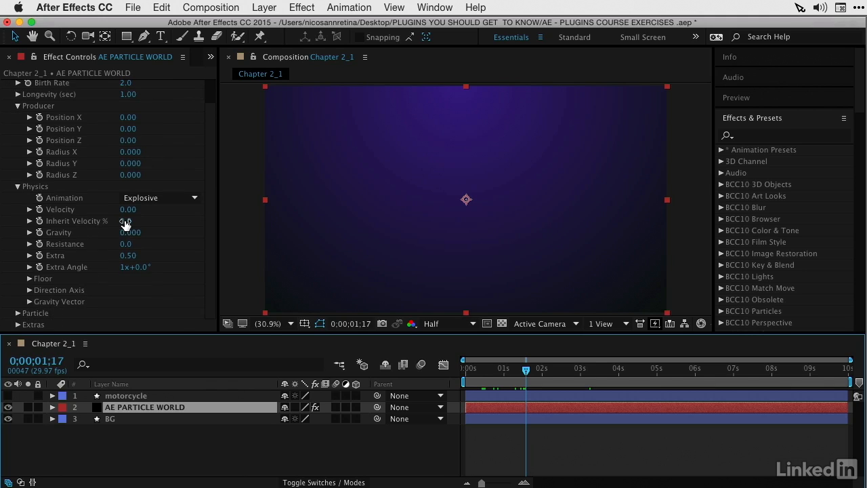
{"action": "left_click_drag", "start_coordinate": [127, 154], "coordinate": [163, 162]}
{"action": "key", "text": "space"}
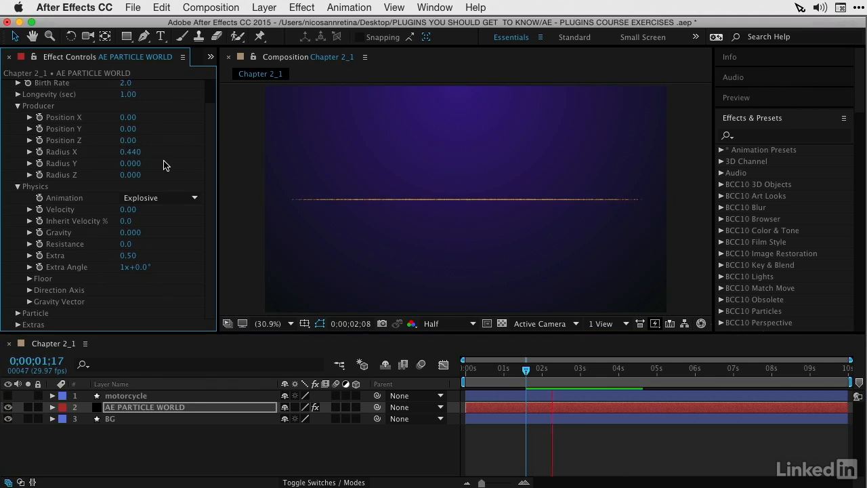
Set the Physics Velocity to 10 while the preview plays
{"action": "left_click", "coordinate": [129, 211]}
{"action": "type", "text": "10"}
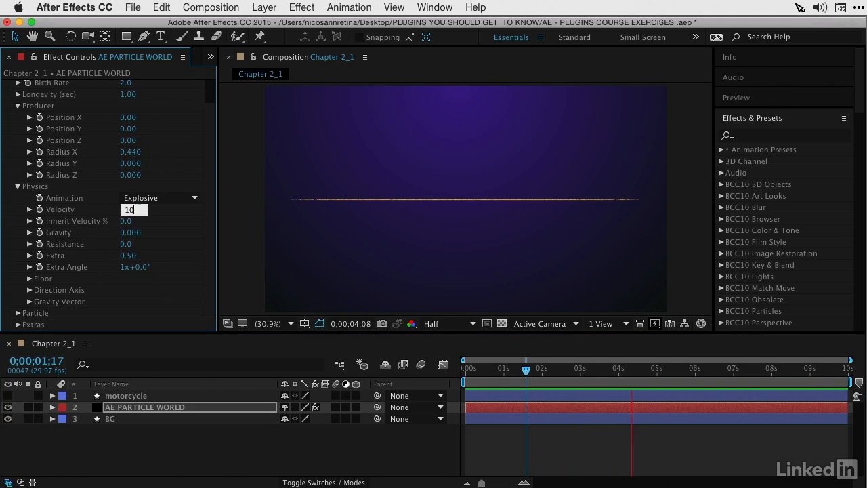
{"action": "key", "text": "Return"}
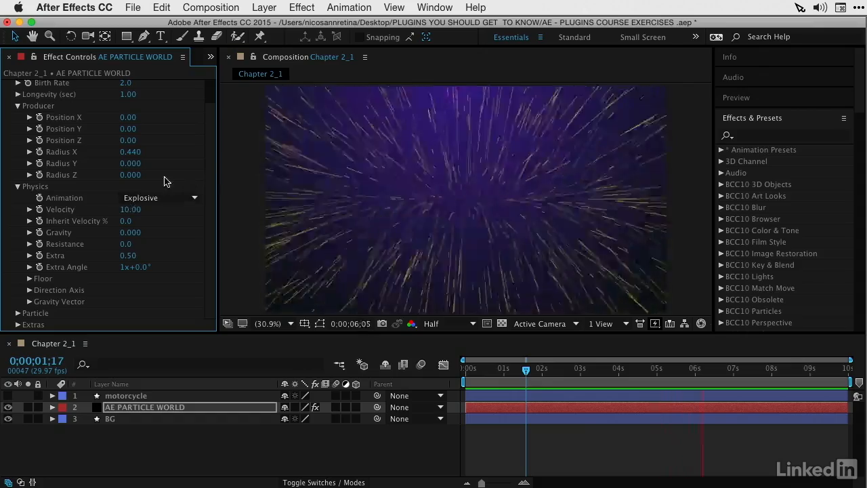
Try the Direction Axis and Cone Axis animation types for the particle physics
{"action": "left_click", "coordinate": [158, 197]}
{"action": "left_click", "coordinate": [143, 228]}
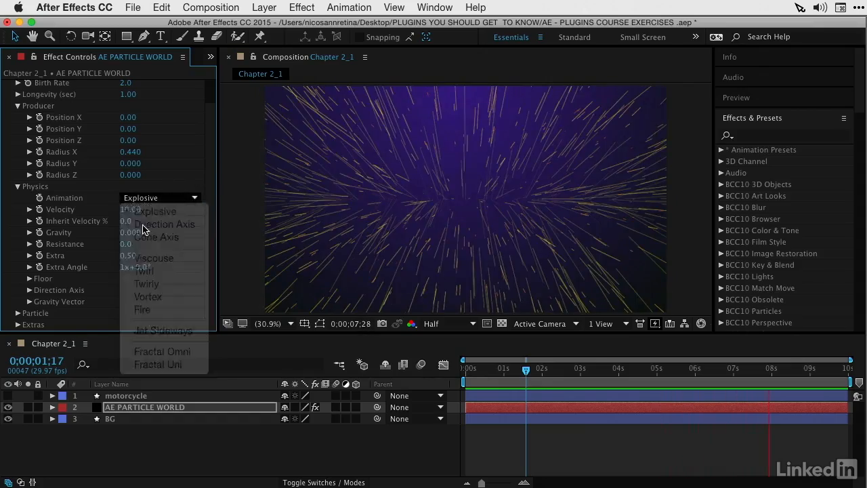
{"action": "left_click", "coordinate": [147, 198]}
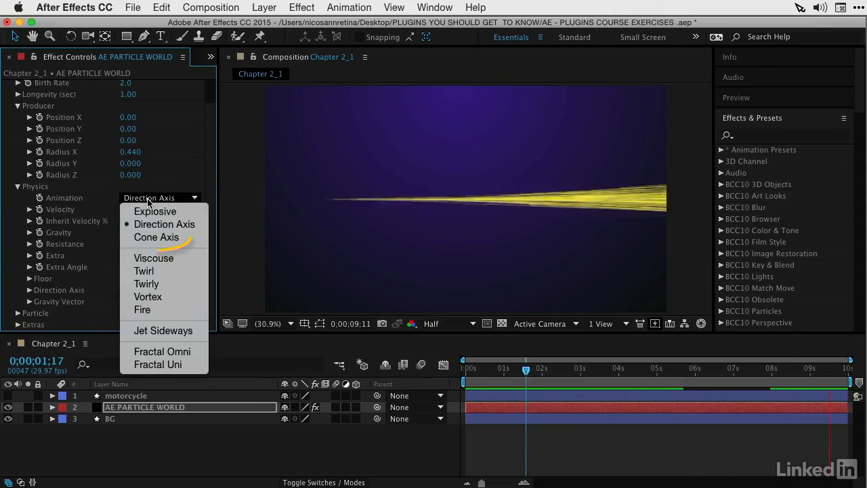
{"action": "left_click", "coordinate": [150, 237]}
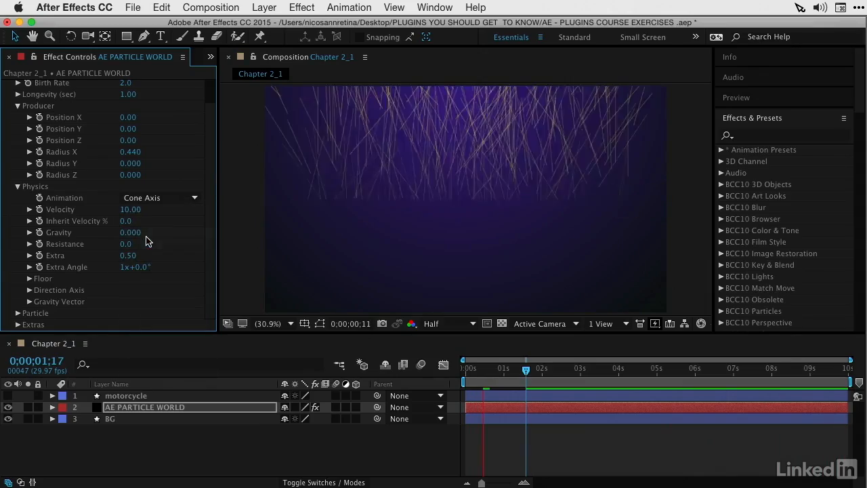
Set the Physics Animation type to Fire and Gravity to 0.987
{"action": "left_click", "coordinate": [163, 197]}
{"action": "left_click", "coordinate": [163, 305]}
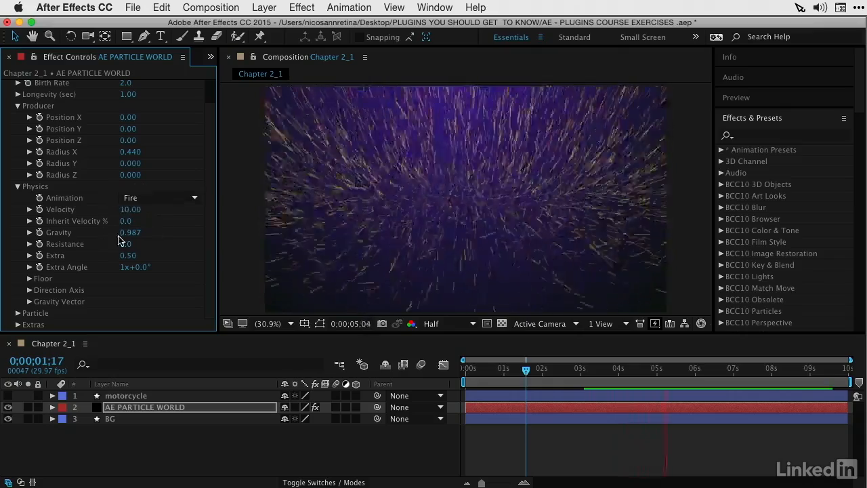
Set the Physics Animation type to Explosive and the Gravity to 0
{"action": "left_click", "coordinate": [128, 198]}
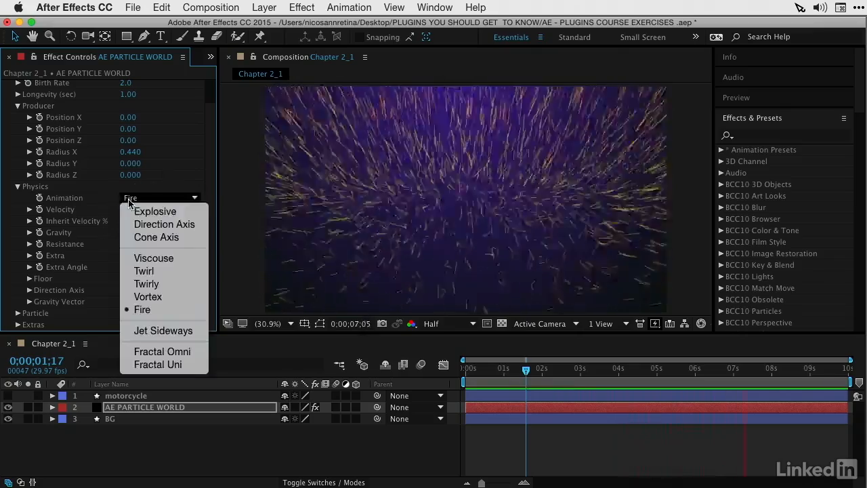
{"action": "left_click", "coordinate": [131, 211]}
{"action": "left_click", "coordinate": [127, 237]}
{"action": "type", "text": "0"}
{"action": "key", "text": "Return"}
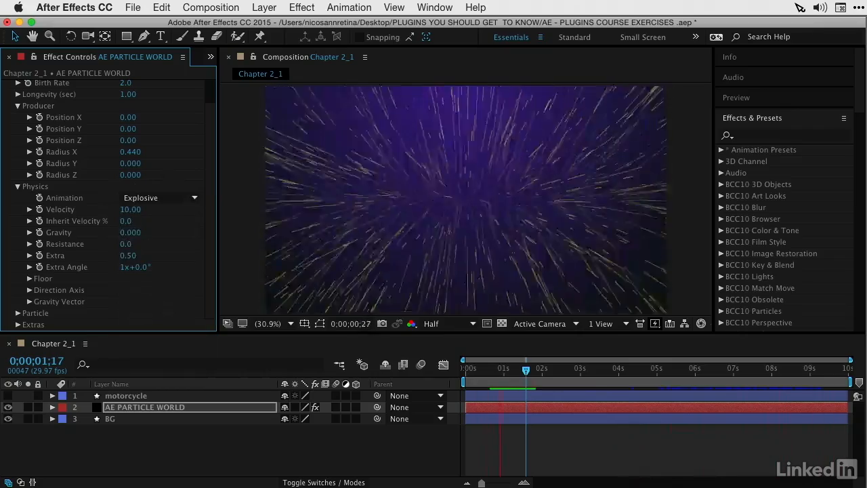
Try the Star and Shaded Sphere particle types, and set the Particle Type to Bubble
{"action": "left_click", "coordinate": [17, 187]}
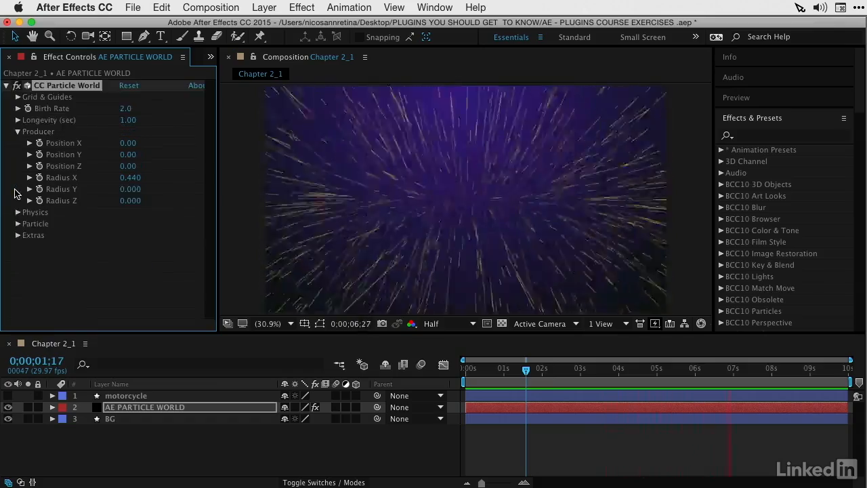
{"action": "left_click", "coordinate": [16, 214]}
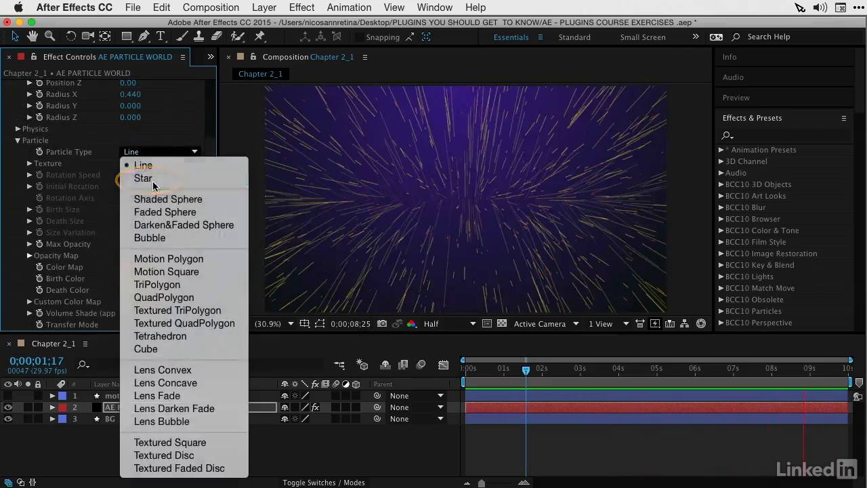
{"action": "left_click", "coordinate": [143, 178]}
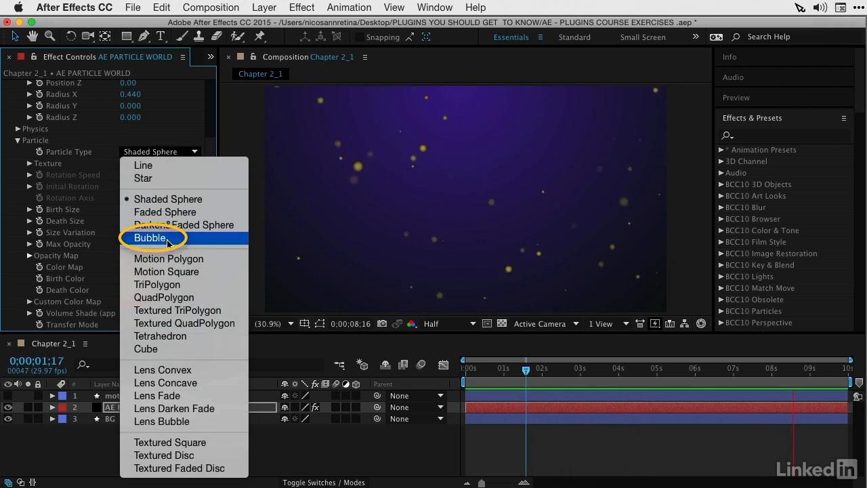
{"action": "left_click", "coordinate": [168, 238]}
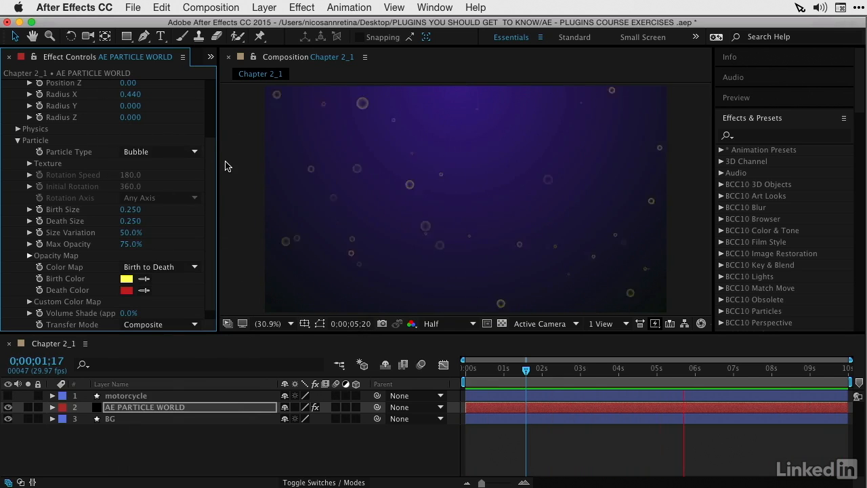
Reveal the Floor settings within Physics and set the Floor Position to 0.44
{"action": "left_click", "coordinate": [18, 140]}
{"action": "left_click", "coordinate": [18, 212]}
{"action": "scroll", "coordinate": [29, 271], "scroll_direction": "down", "scroll_amount": 2}
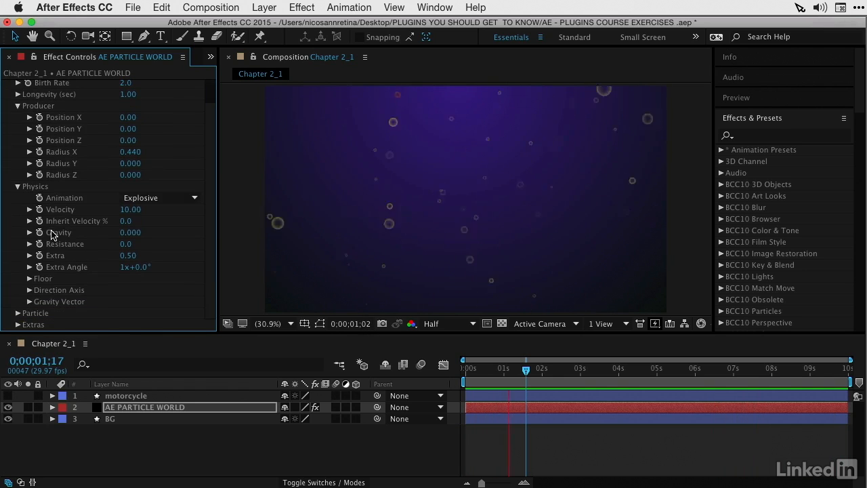
{"action": "left_click", "coordinate": [30, 279]}
{"action": "scroll", "coordinate": [32, 274], "scroll_direction": "down", "scroll_amount": 2}
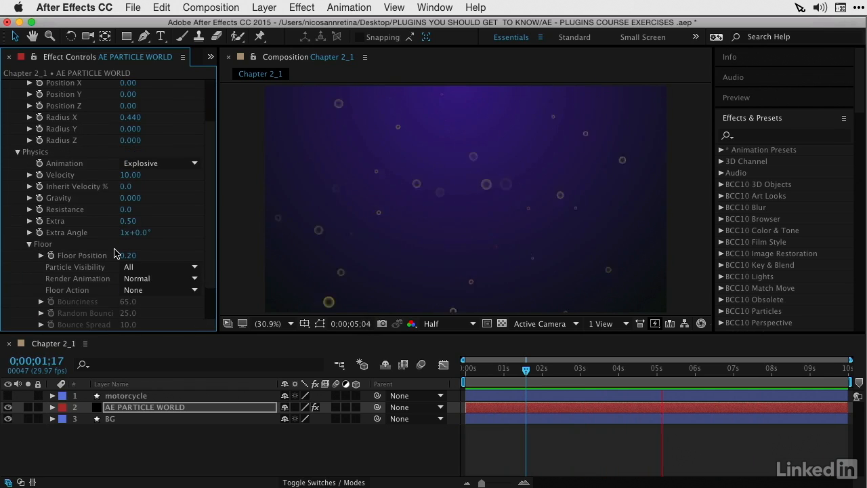
{"action": "left_click", "coordinate": [154, 268]}
{"action": "left_click", "coordinate": [154, 269]}
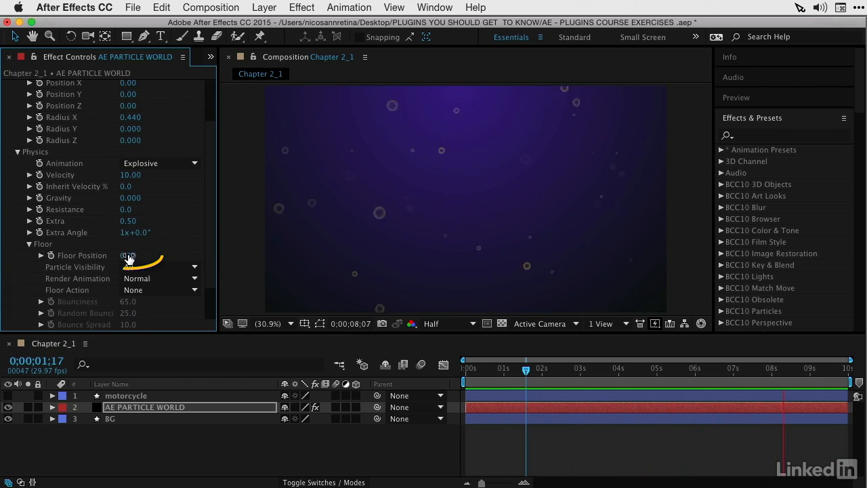
{"action": "left_click_drag", "start_coordinate": [128, 256], "coordinate": [145, 254]}
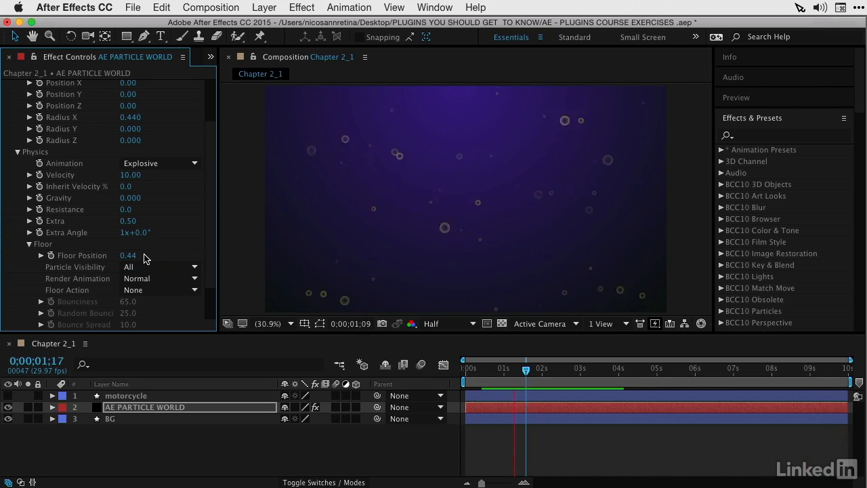
Set the Physics Gravity to 1.360 and the Velocity to 1
{"action": "left_click_drag", "start_coordinate": [129, 198], "coordinate": [220, 195]}
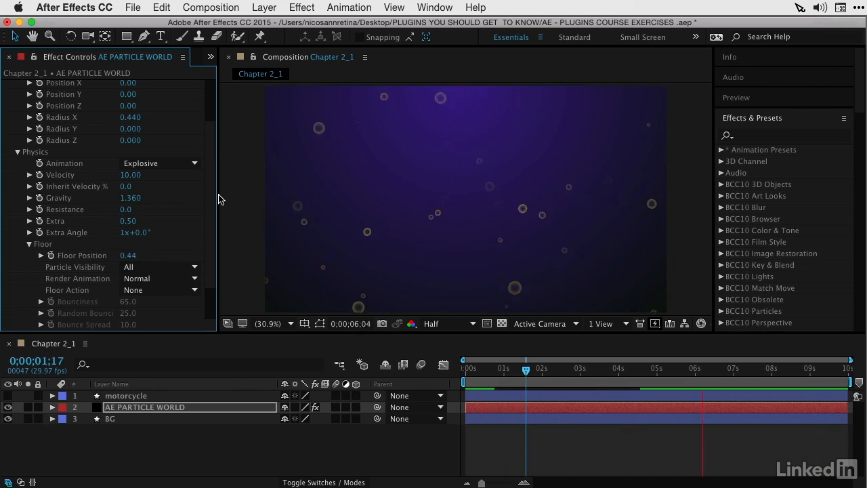
{"action": "left_click", "coordinate": [135, 176]}
{"action": "type", "text": "1"}
{"action": "key", "text": "Return"}
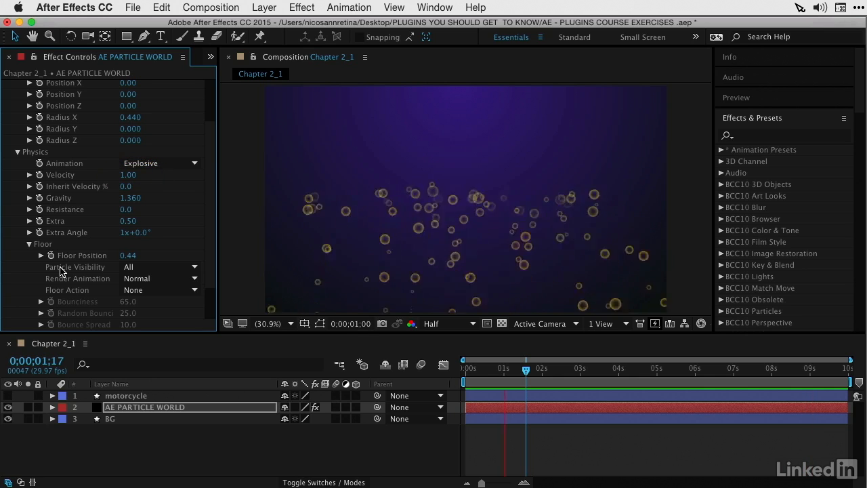
Set the Floor Action to Glue with Floor Position 0.21, and set the particle Longevity to 3.23 seconds
{"action": "left_click", "coordinate": [133, 289]}
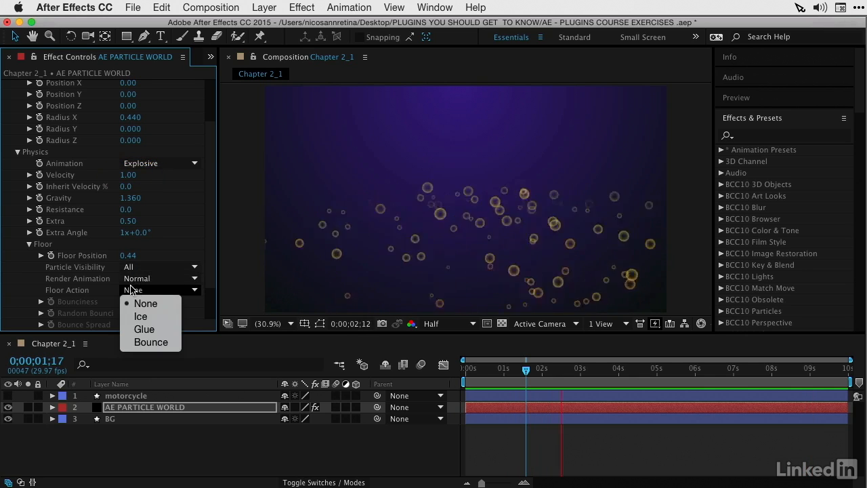
{"action": "left_click", "coordinate": [146, 330]}
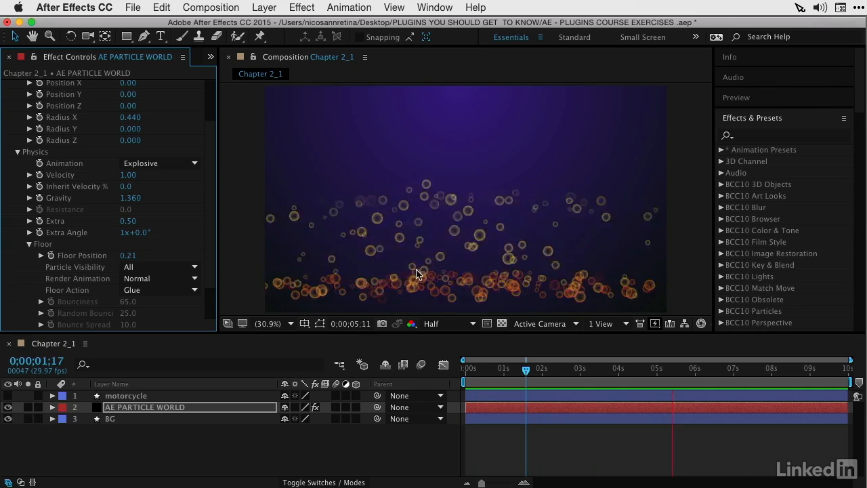
{"action": "scroll", "coordinate": [202, 181], "scroll_direction": "up", "scroll_amount": 3}
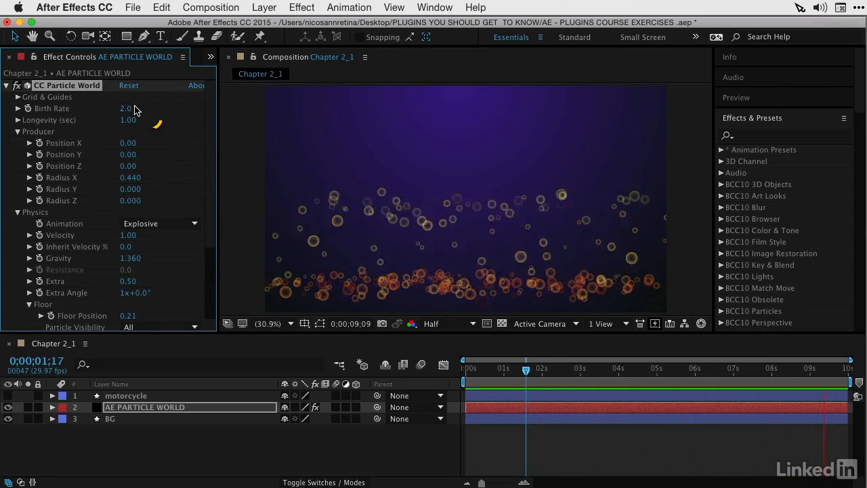
{"action": "left_click_drag", "start_coordinate": [129, 120], "coordinate": [278, 121]}
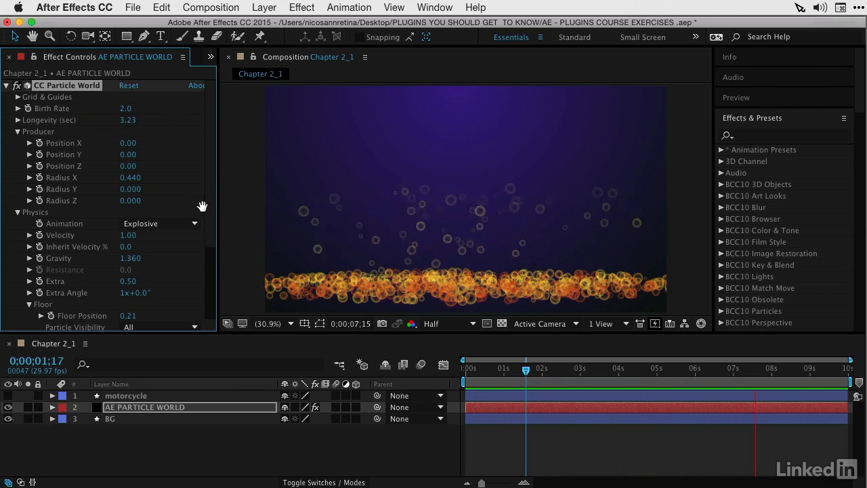
Pause the preview, raise the Producer's Position Y to about -0.34 and preview the falling bubbles
{"action": "key", "text": "space"}
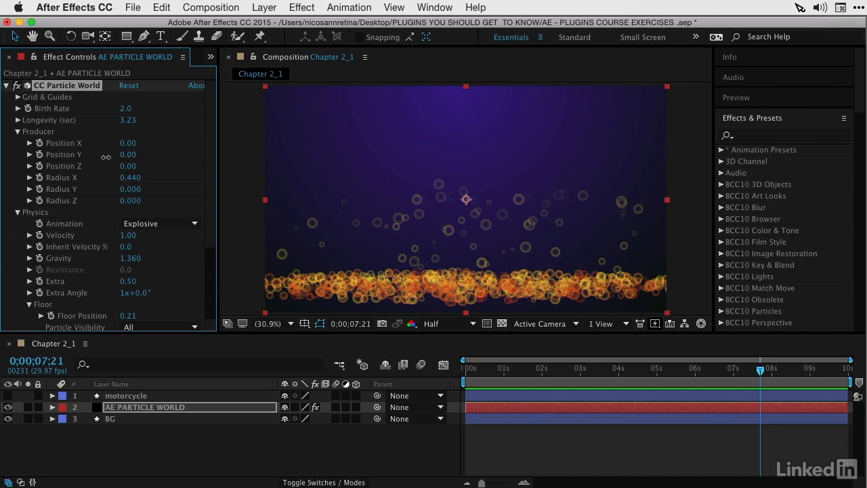
{"action": "left_click_drag", "start_coordinate": [126, 155], "coordinate": [103, 157]}
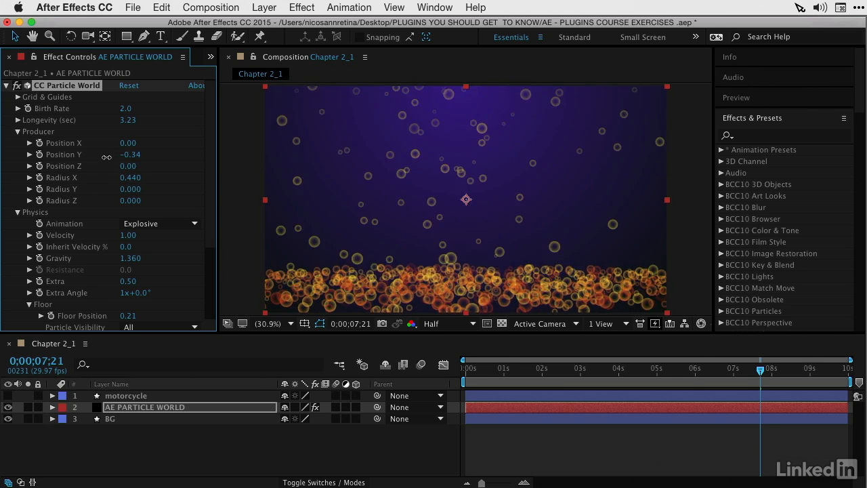
{"action": "left_click_drag", "start_coordinate": [102, 157], "coordinate": [114, 159]}
{"action": "key", "text": "space"}
Set the Particle Type to Textured Square with the motorcycle layer as Texture Layer, and preview the particles briefly
{"action": "scroll", "coordinate": [116, 161], "scroll_direction": "down", "scroll_amount": 8}
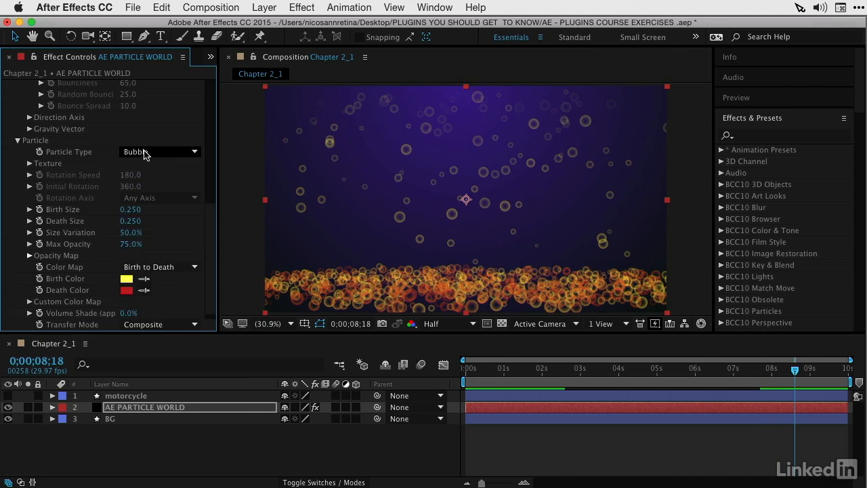
{"action": "left_click", "coordinate": [145, 151]}
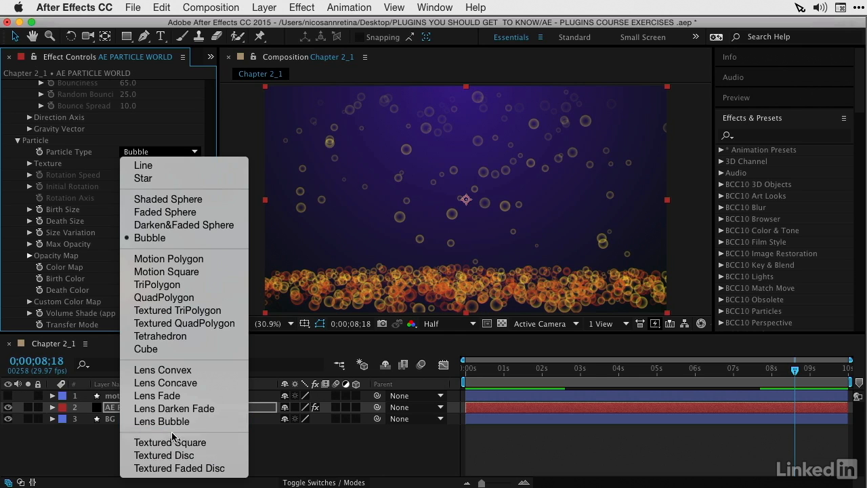
{"action": "left_click", "coordinate": [144, 442]}
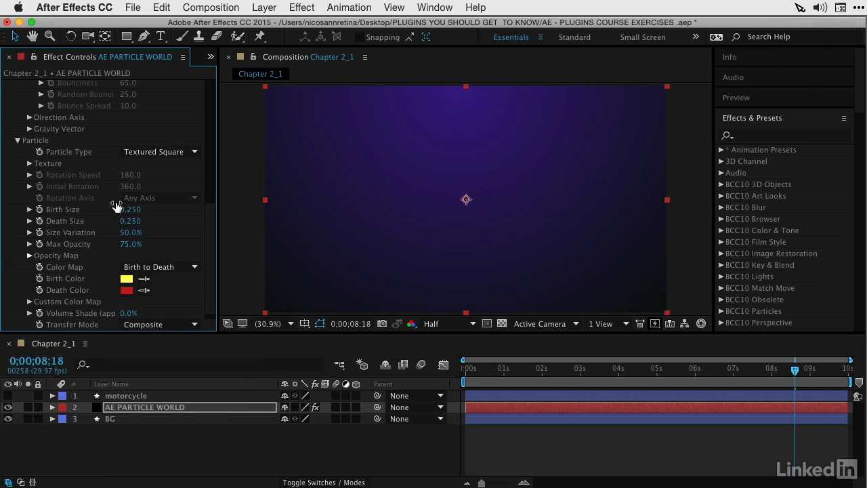
{"action": "left_click", "coordinate": [29, 165]}
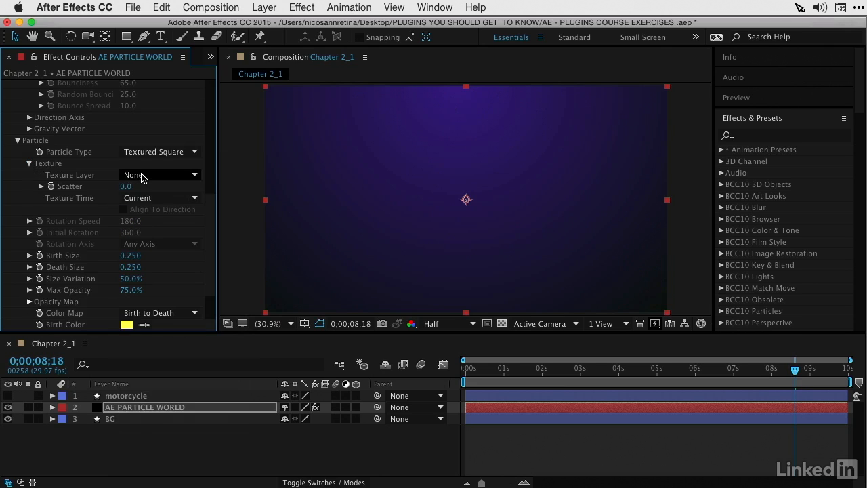
{"action": "left_click", "coordinate": [145, 177]}
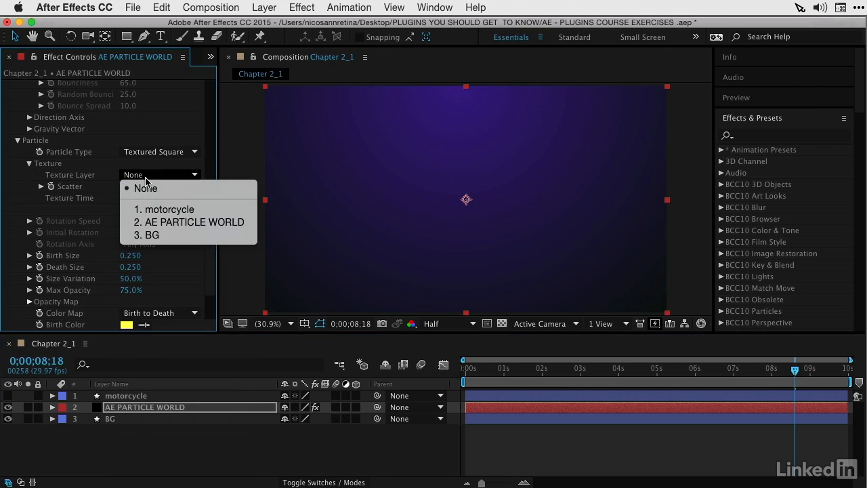
{"action": "left_click", "coordinate": [153, 210]}
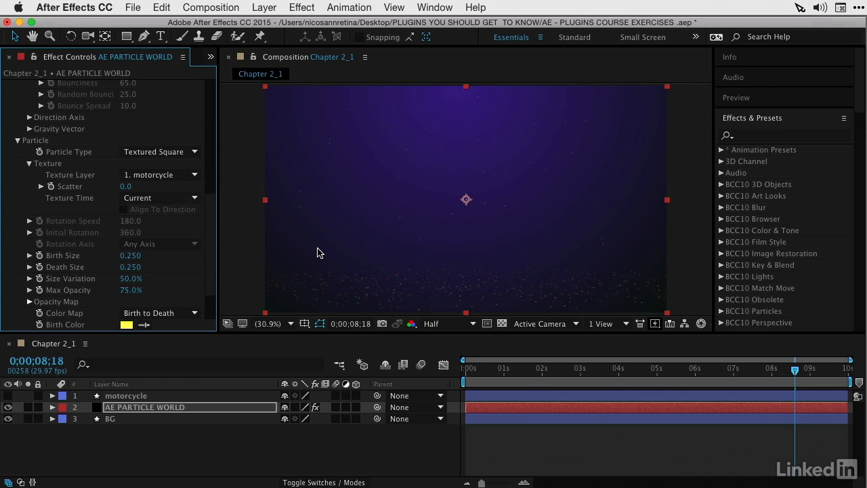
{"action": "key", "text": "space"}
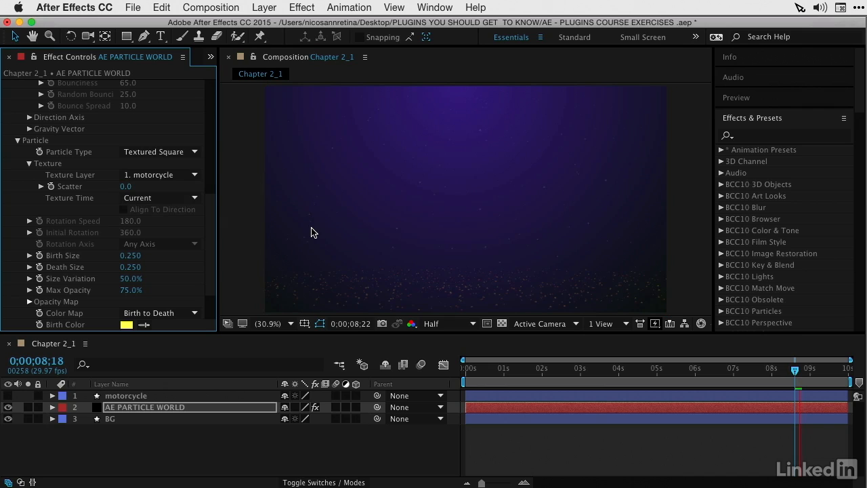
{"action": "key", "text": "space"}
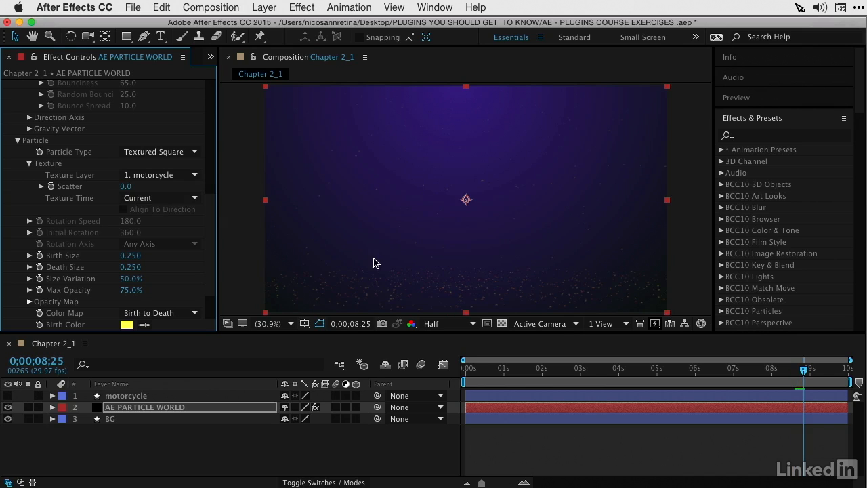
Set the particles' Birth Size to 3.140 and preview the motorcycle particles
{"action": "scroll", "coordinate": [145, 264], "scroll_direction": "down", "scroll_amount": 5}
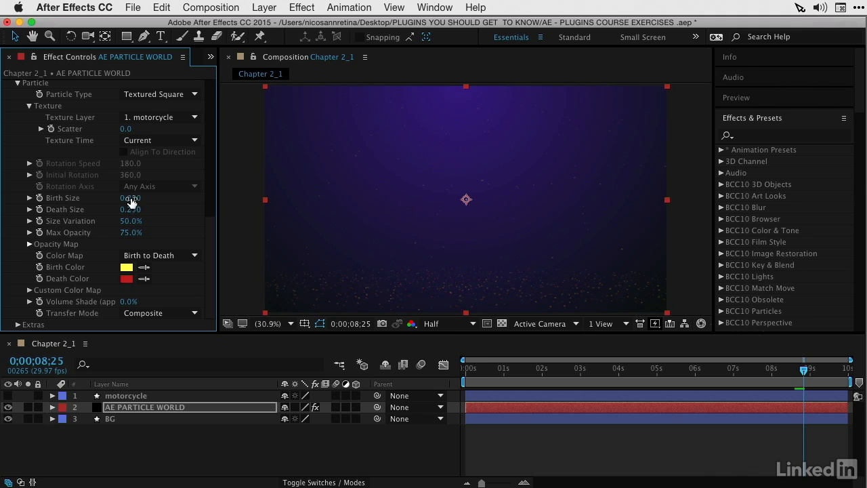
{"action": "left_click_drag", "start_coordinate": [180, 196], "coordinate": [323, 196]}
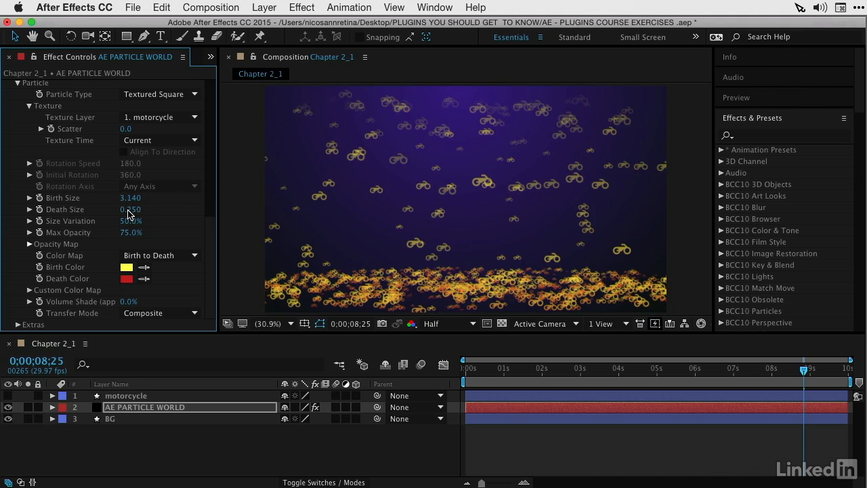
{"action": "key", "text": "space"}
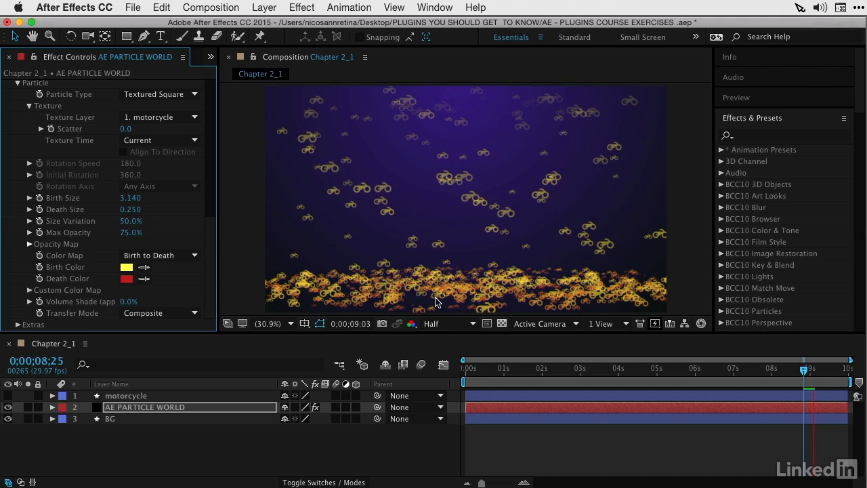
{"action": "key", "text": "space"}
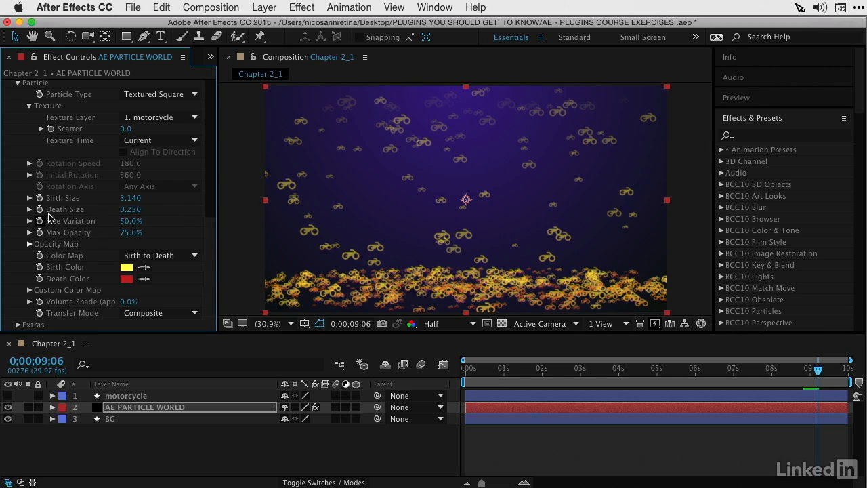
Set the particles' Size Variation to 90%
{"action": "left_click", "coordinate": [135, 224]}
{"action": "key", "text": "Return"}
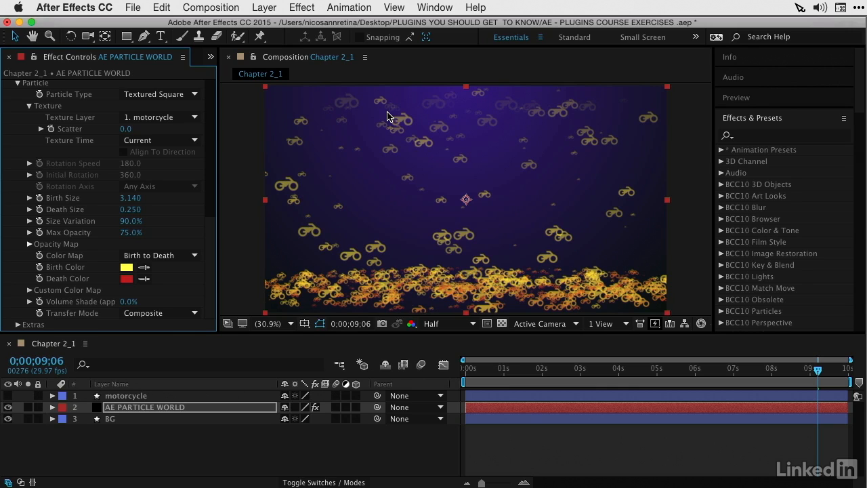
{"action": "scroll", "coordinate": [86, 135], "scroll_direction": "up", "scroll_amount": 10}
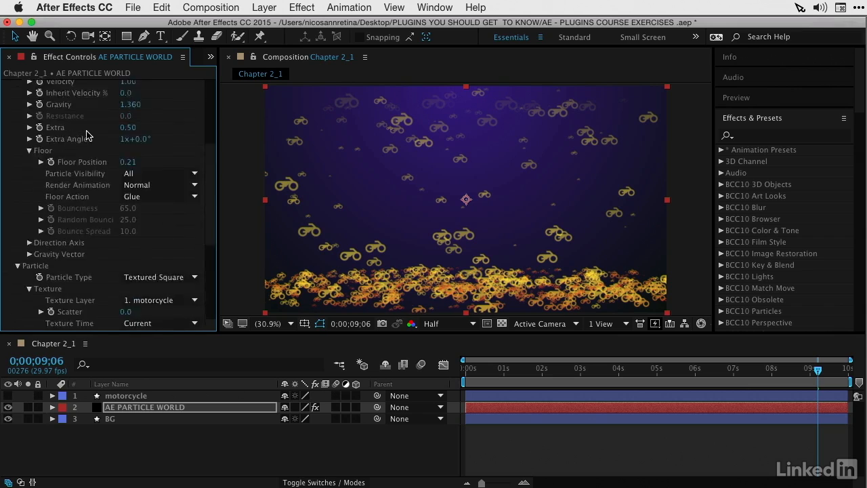